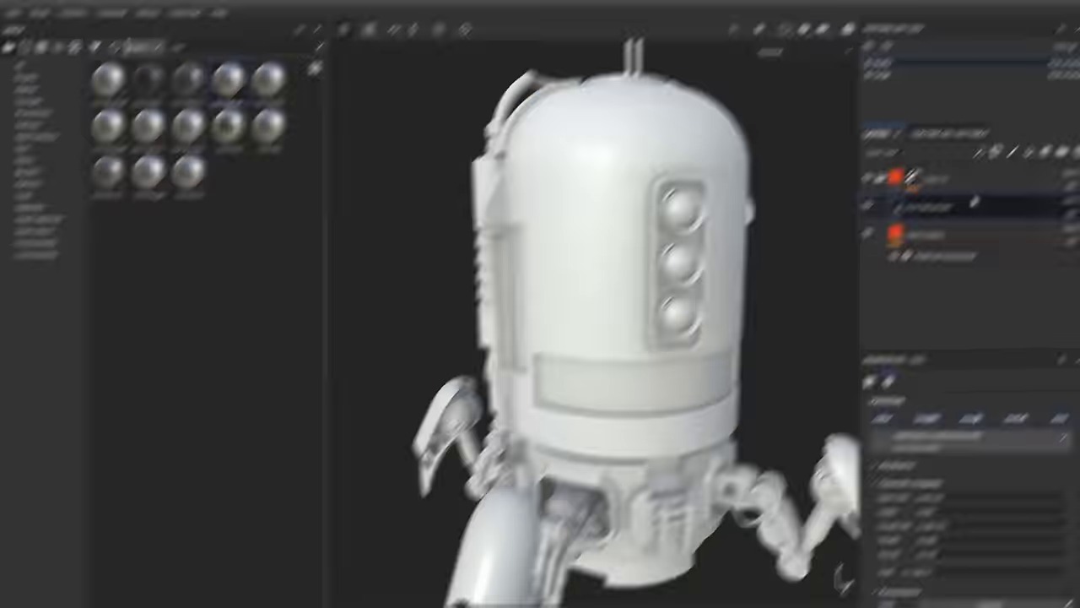
double_click(929, 199)
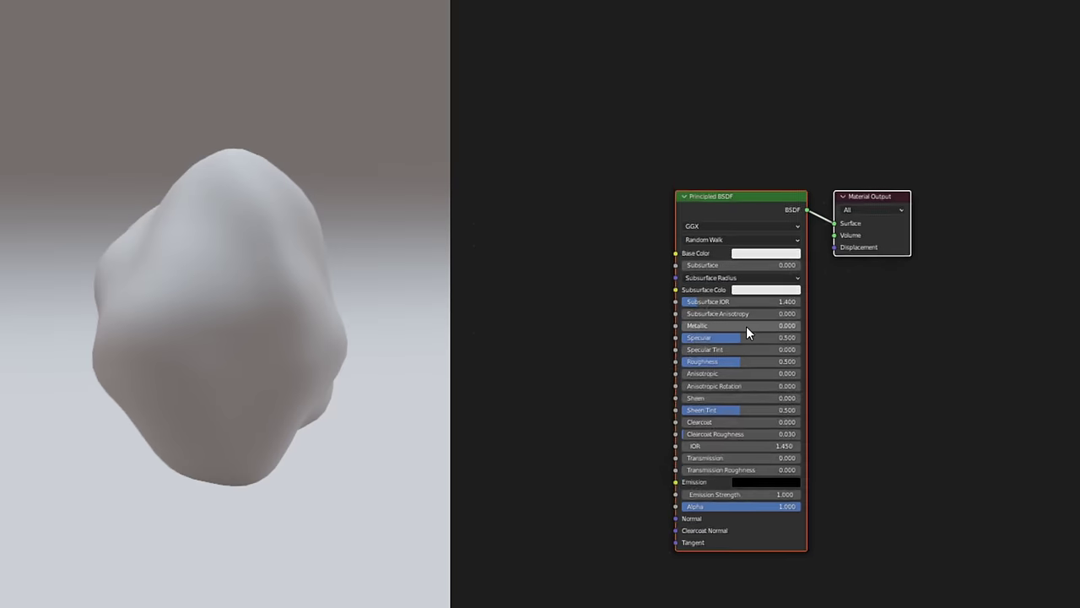
Step: Add a ColorRamp node and place it in the free space beside the Principled BSDF
scroll(747, 325, "up", 1)
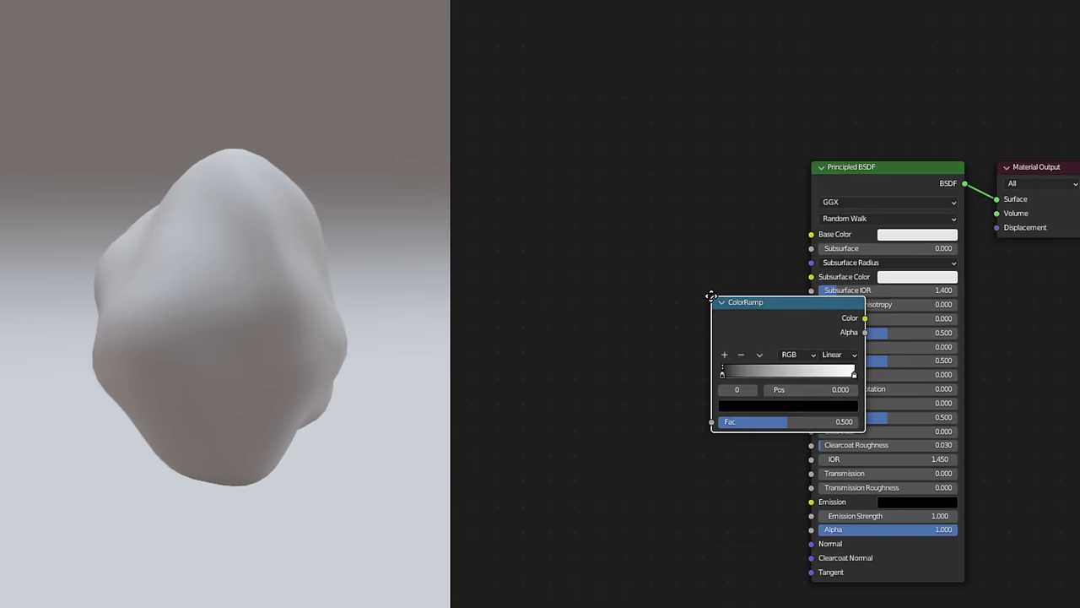
left_click_drag(827, 352, 670, 359)
middle_click_drag(518, 367, 850, 328)
Step: Add a Gradient Texture feeding the ColorRamp's Fac and preview the ramp's Color output on the rock
key("shift+a")
type("grad")
key("Return")
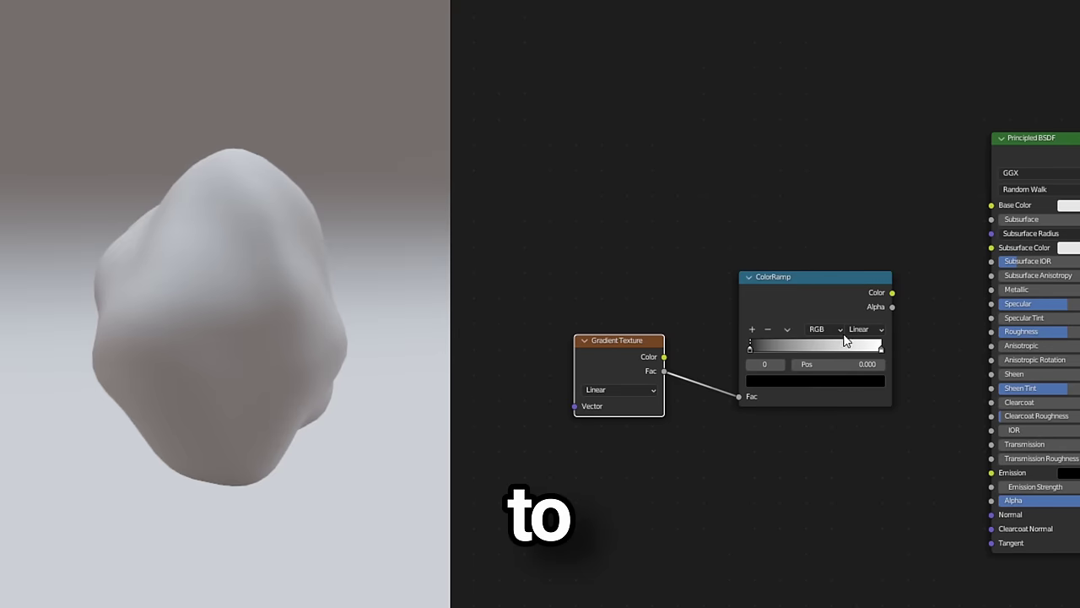
left_click_drag(891, 292, 991, 205)
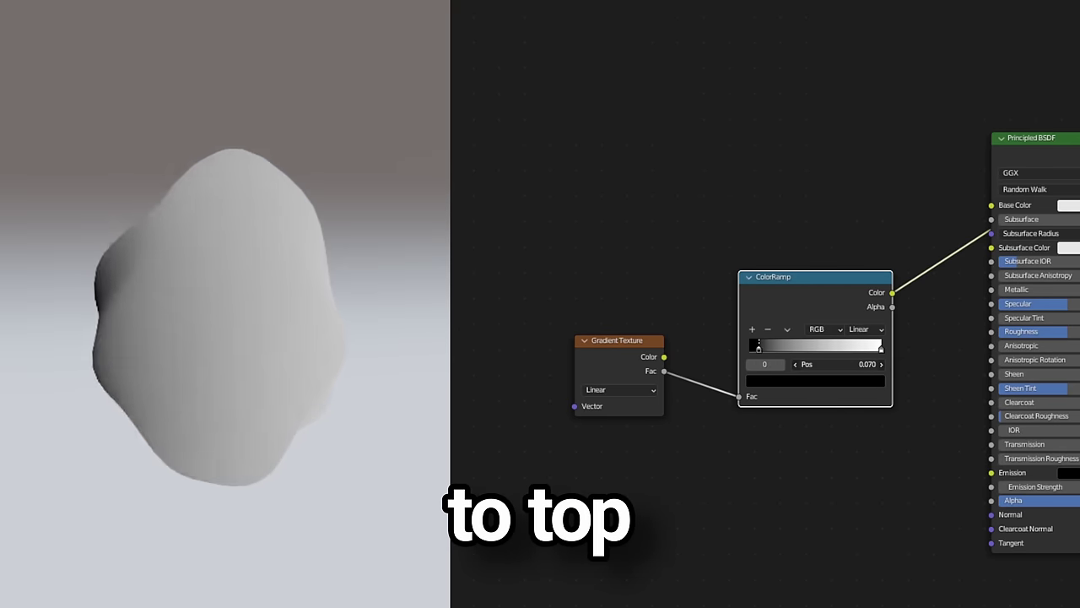
Step: Add Texture Coordinate and Mapping nodes to the Gradient Texture and set the mapping's Y rotation to 90°
left_click(607, 375)
middle_click_drag(539, 389, 805, 480)
key("ctrl+t")
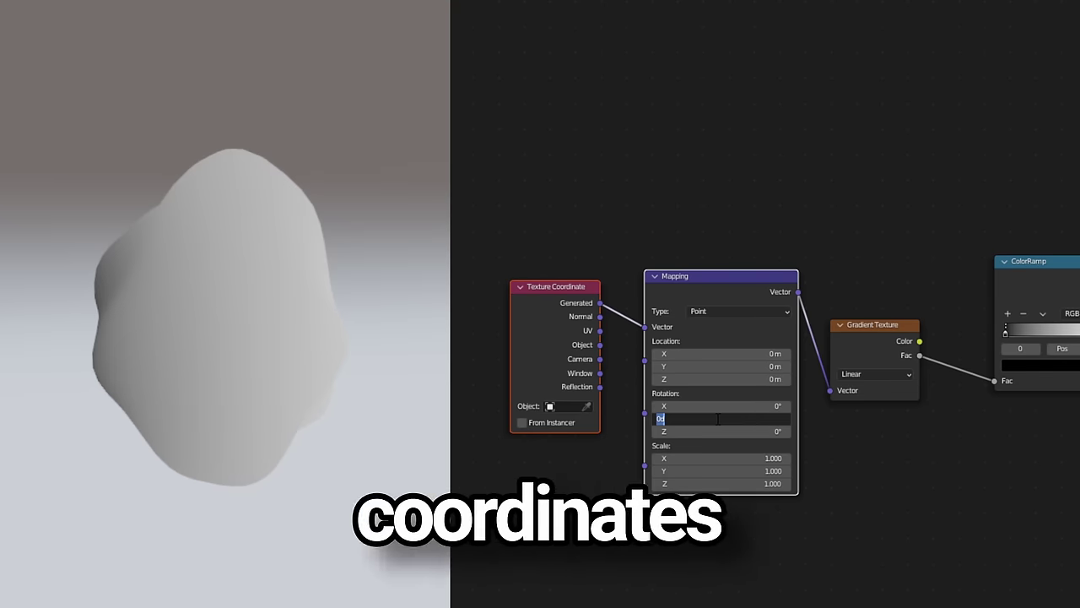
key("Return")
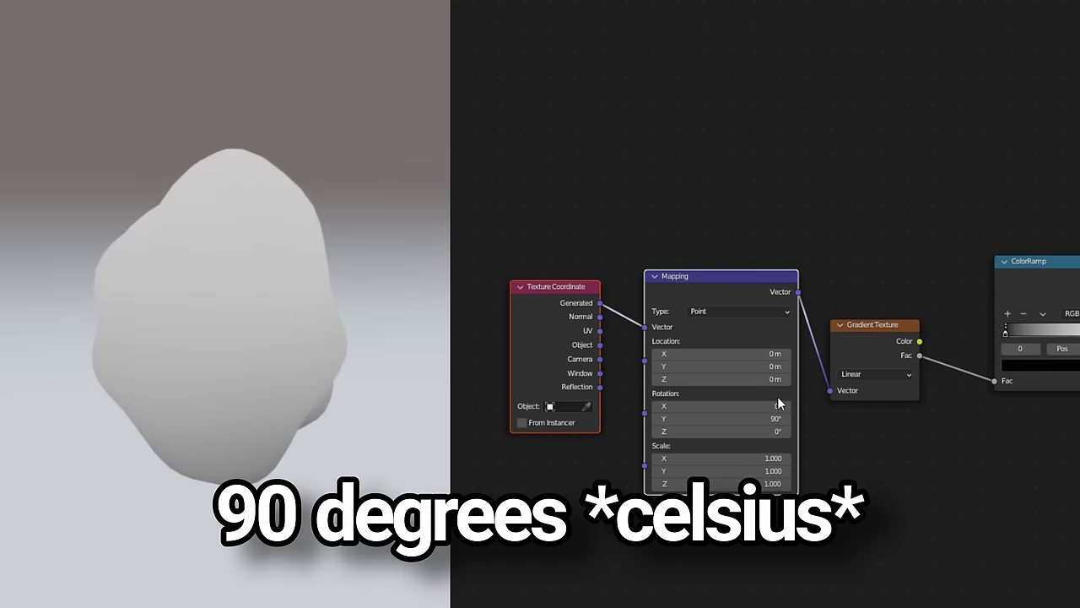
Step: Move the ColorRamp's black stop to about 0.450 and lighten its colour to dark grey
middle_click_drag(894, 444, 646, 454)
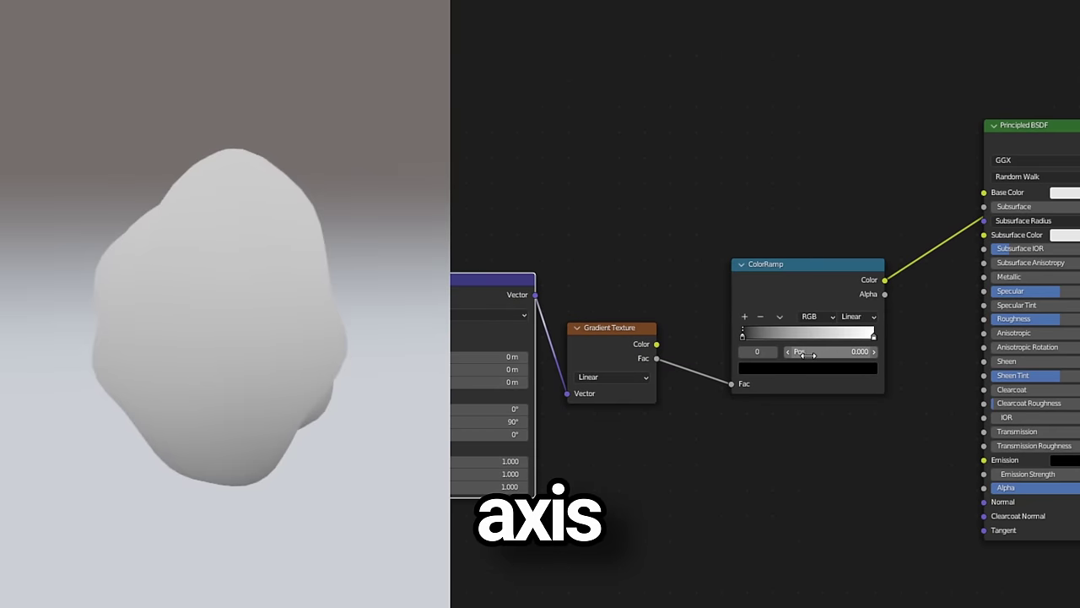
left_click_drag(742, 336, 801, 336)
left_click(786, 371)
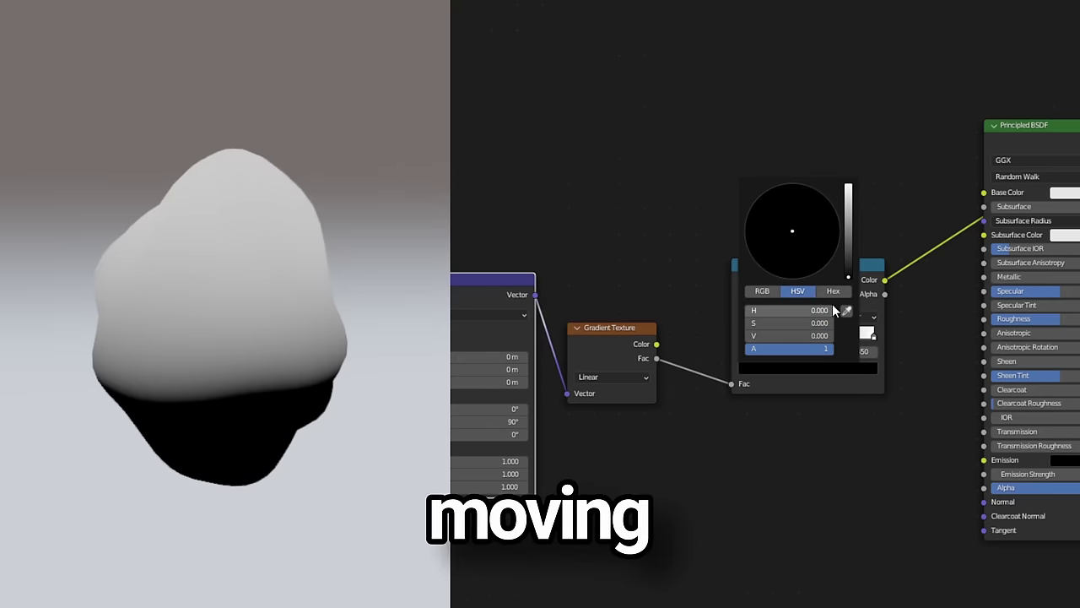
left_click_drag(847, 270, 848, 260)
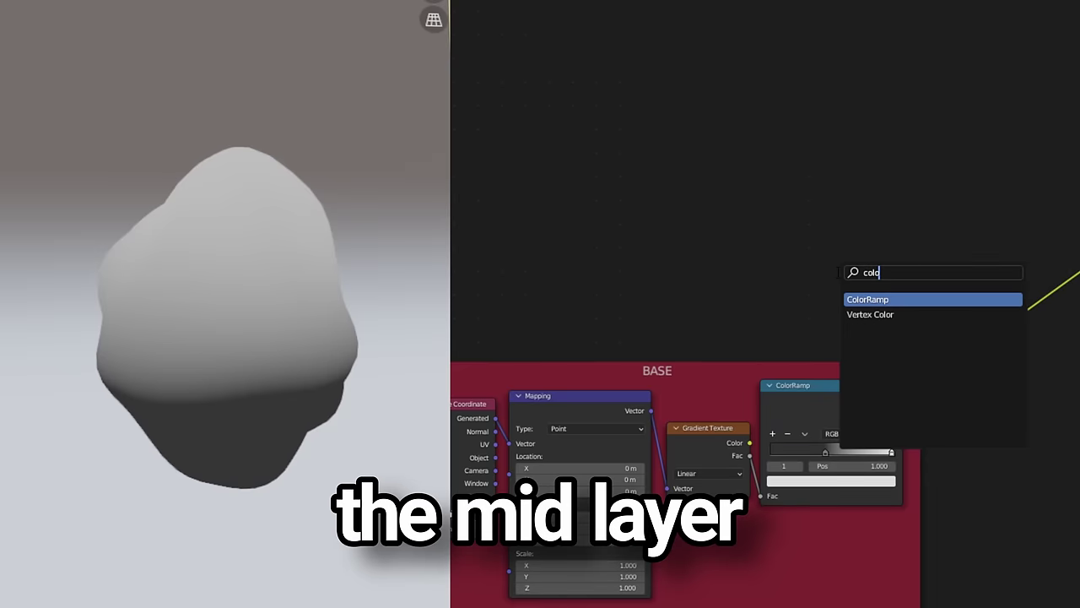
Step: Add a ColorRamp and a Voronoi Texture above the BASE frame for the mid layer
key("Return")
left_click(785, 131)
key("shift+a")
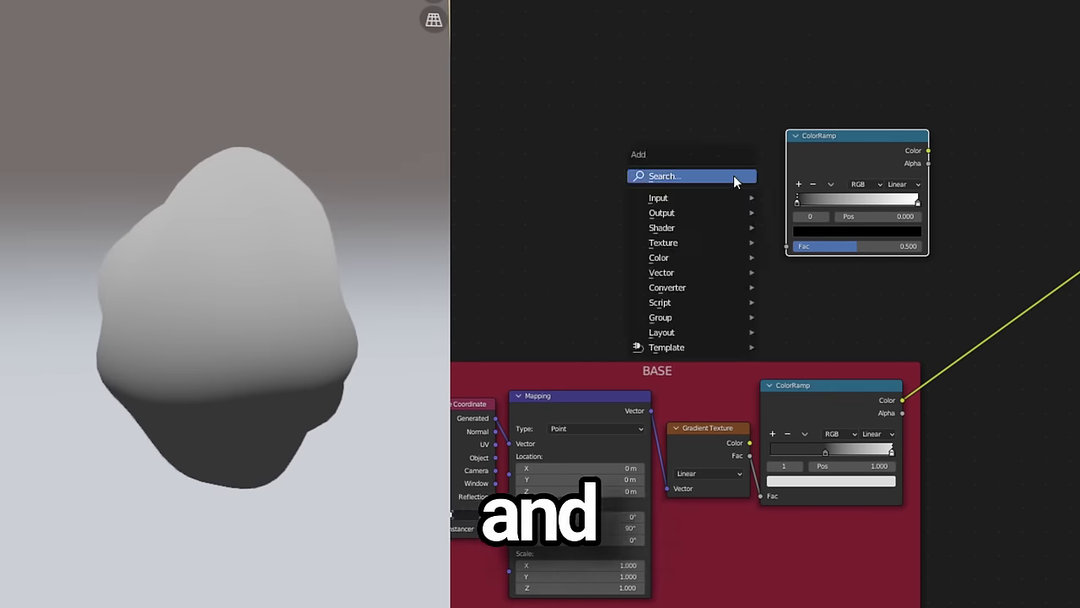
type("voronoi")
key("Return")
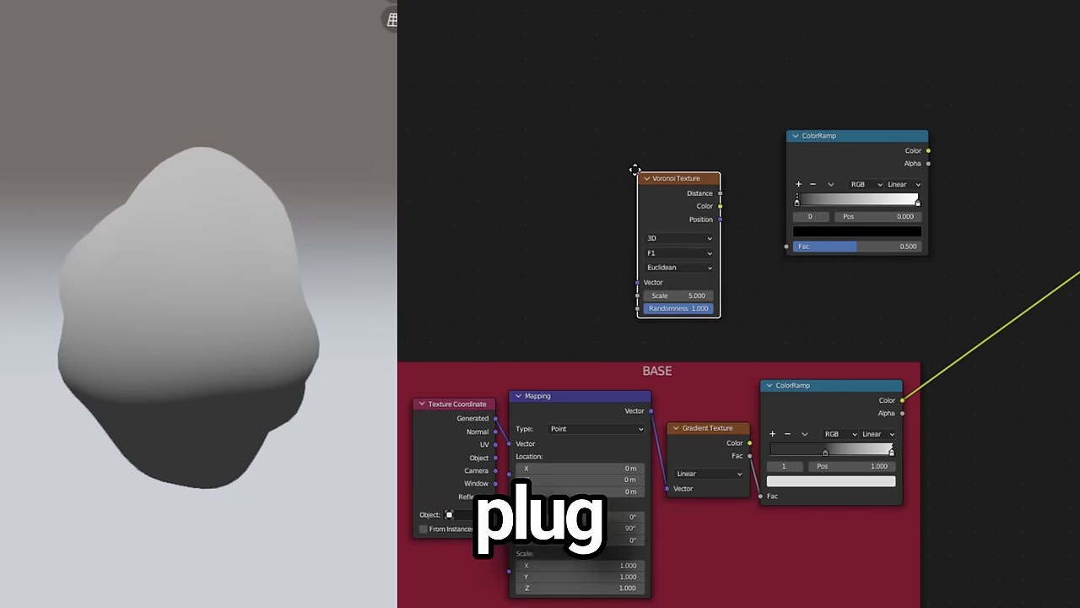
left_click(637, 169)
Step: Connect the Voronoi Texture's Color output to the new ColorRamp's Fac and reposition the Voronoi node
scroll(599, 181, "up", 2)
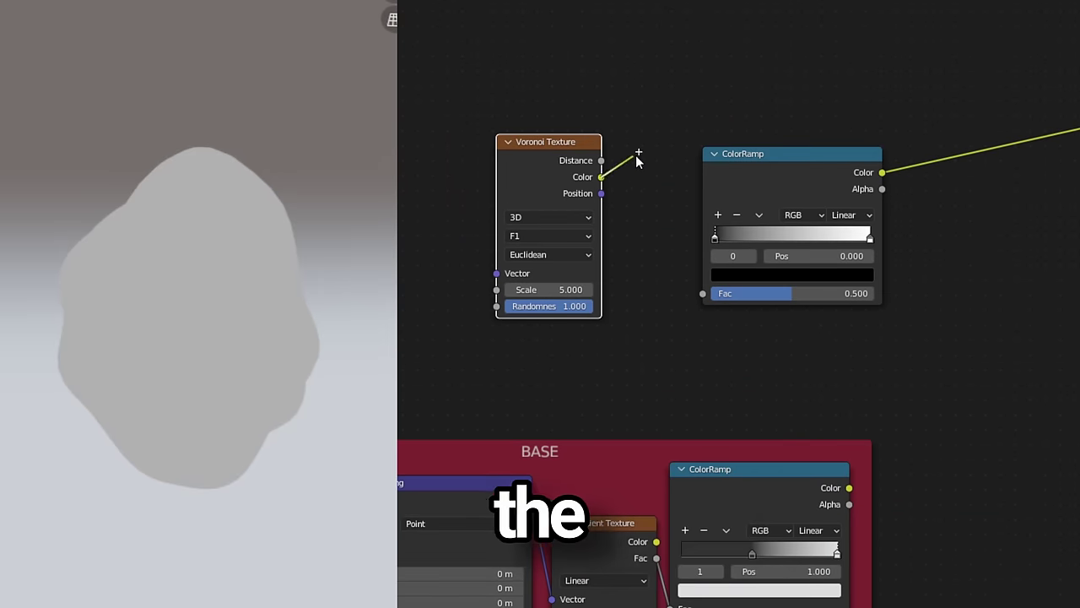
left_click_drag(675, 264, 703, 293)
left_click_drag(545, 141, 566, 123)
Step: Set the Voronoi Texture to Smooth F1 with Scale 15, Smoothness 0.363 and Randomness 0.771
left_click(570, 218)
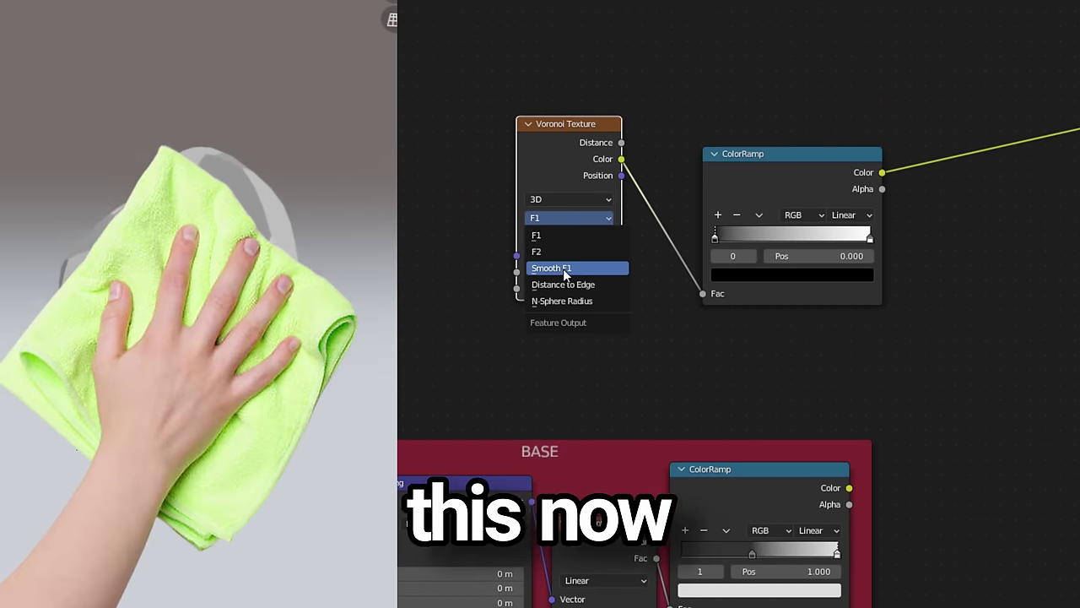
left_click(574, 267)
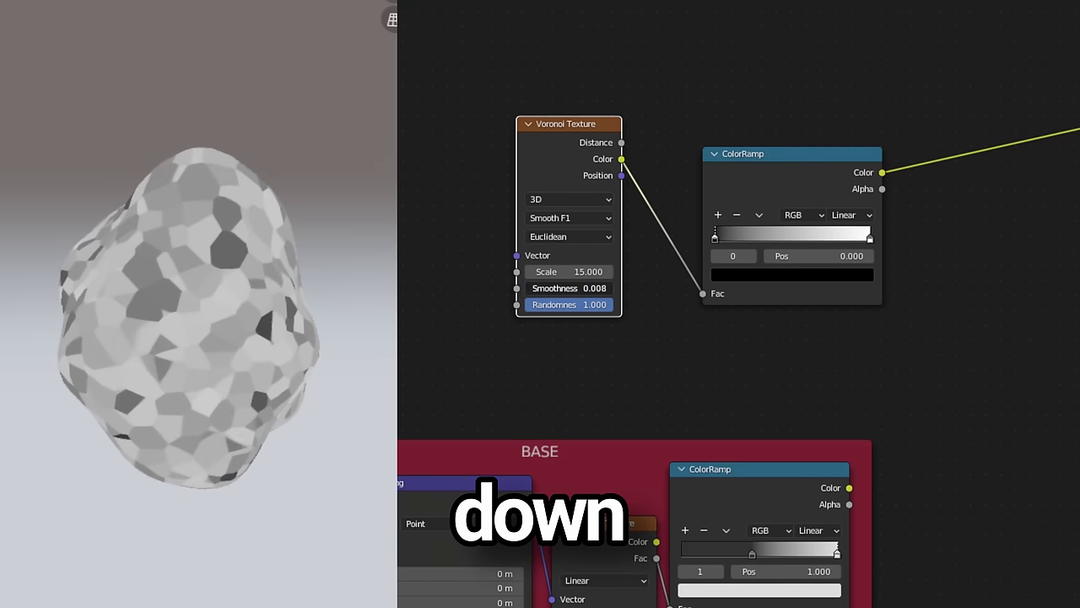
left_click_drag(591, 305, 570, 304)
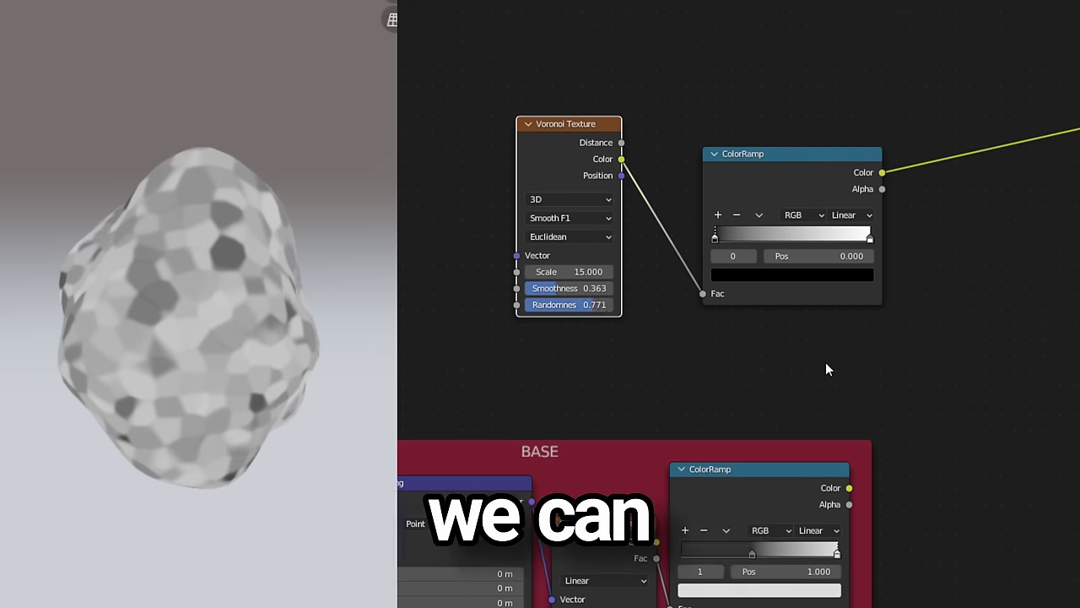
Step: Add a stop to the mid layer's ColorRamp and recolour its stops from reddish brown and tan to green
left_click(607, 201)
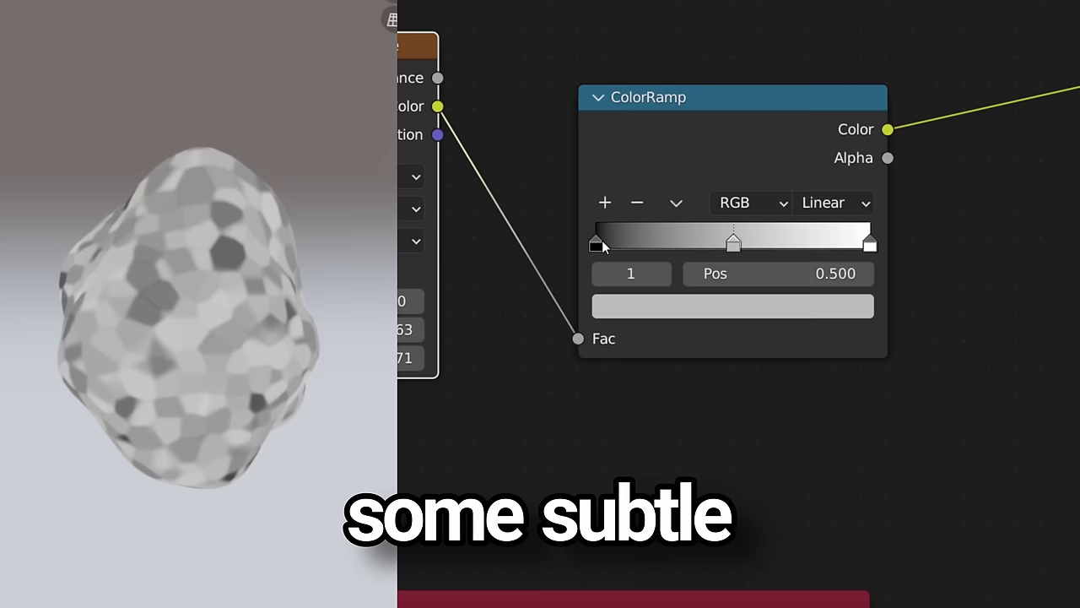
left_click(597, 240)
left_click(648, 301)
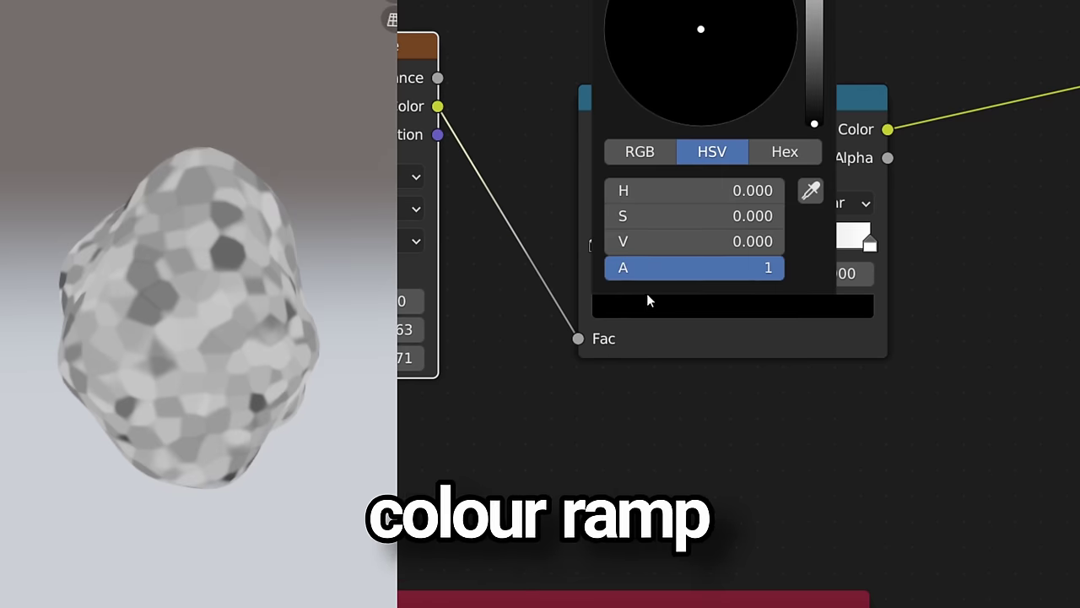
scroll(740, 56, "up", 10)
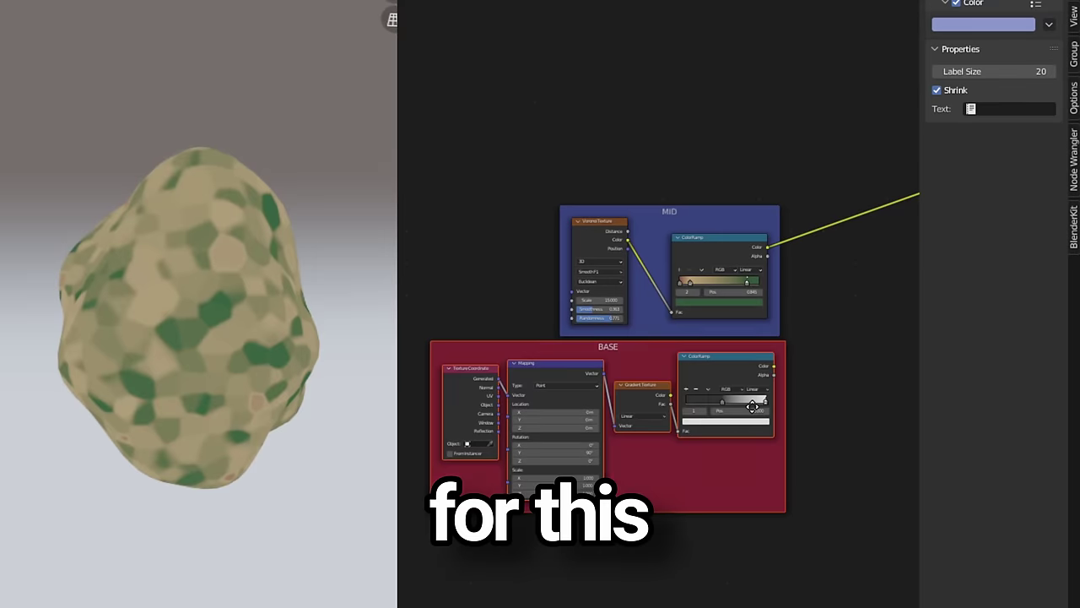
Step: Duplicate the BASE layer's nodes and add a MixRGB node set to Screen before the copy's ColorRamp
key("shift+d")
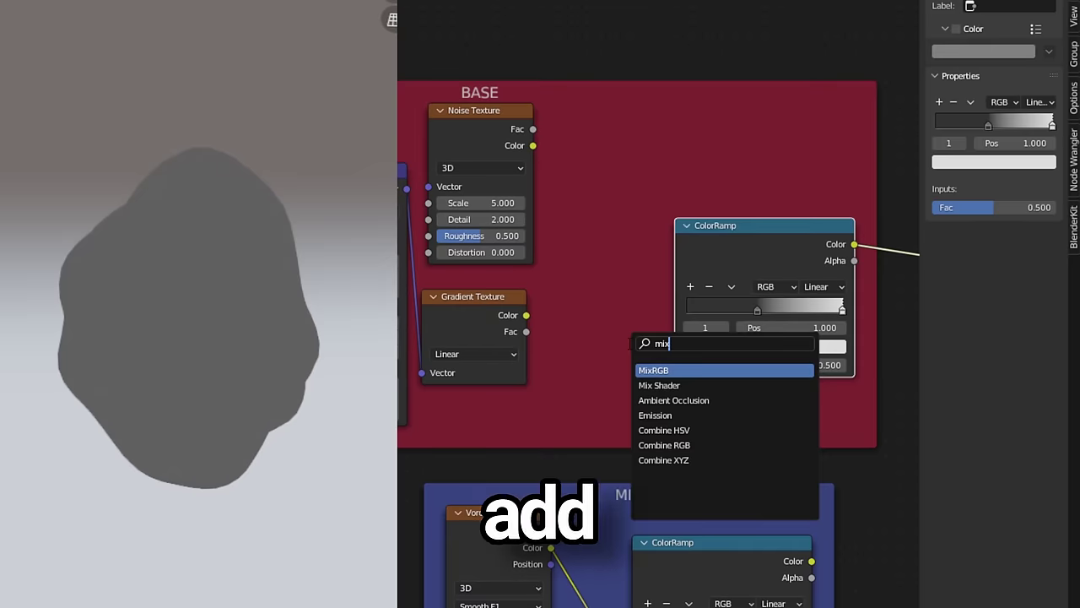
key("Return")
left_click(554, 190)
left_click(606, 239)
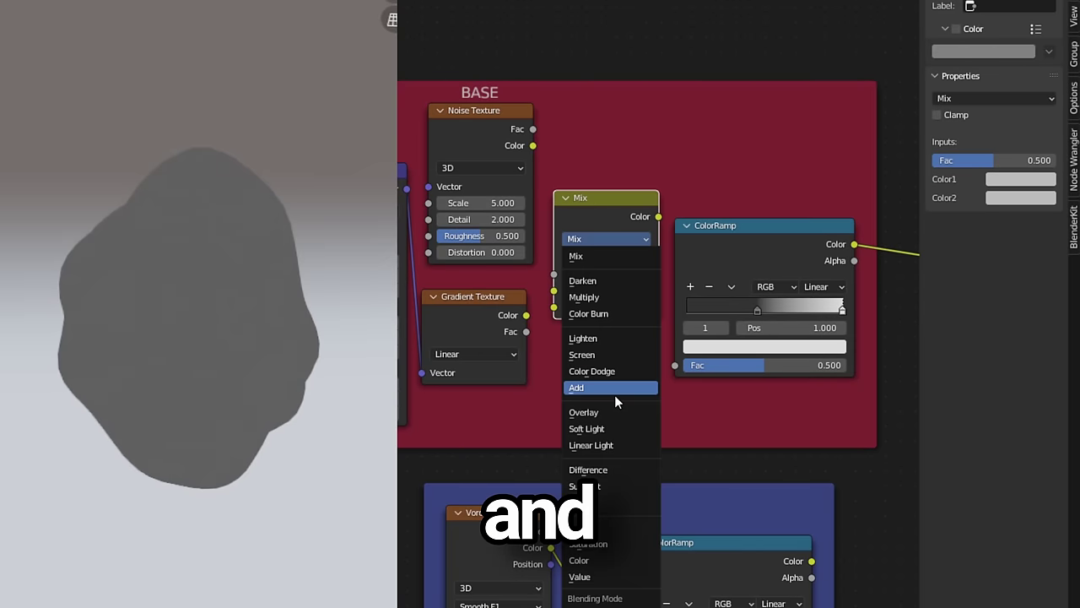
left_click(567, 354)
Step: Connect the Noise Texture to Screen's Color1, the Gradient Texture to Color2, and the Screen output to the ColorRamp's Fac
left_click_drag(534, 129, 551, 131)
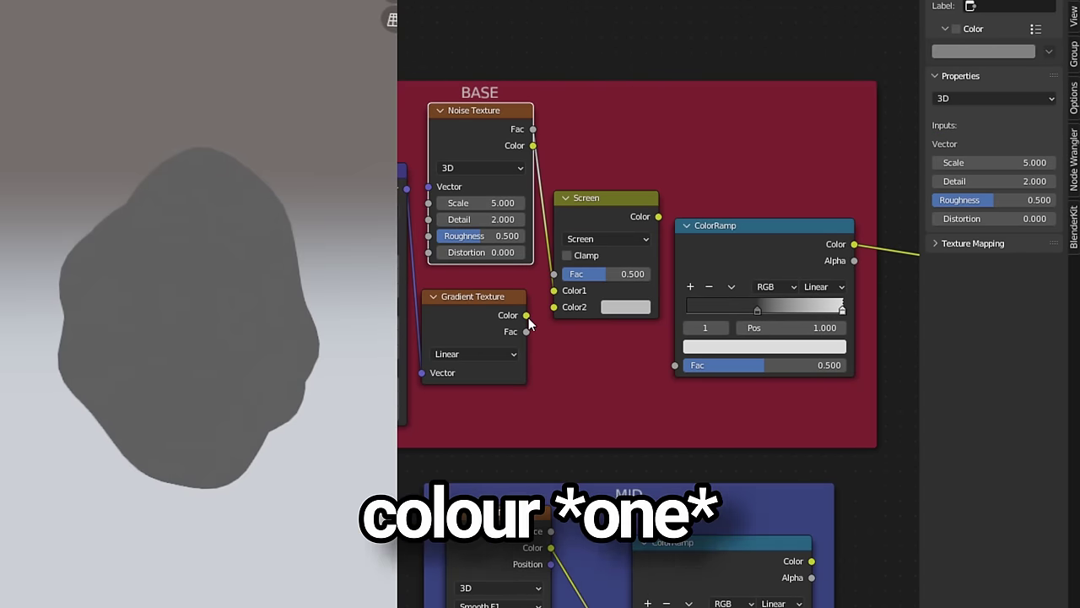
left_click_drag(526, 315, 553, 307)
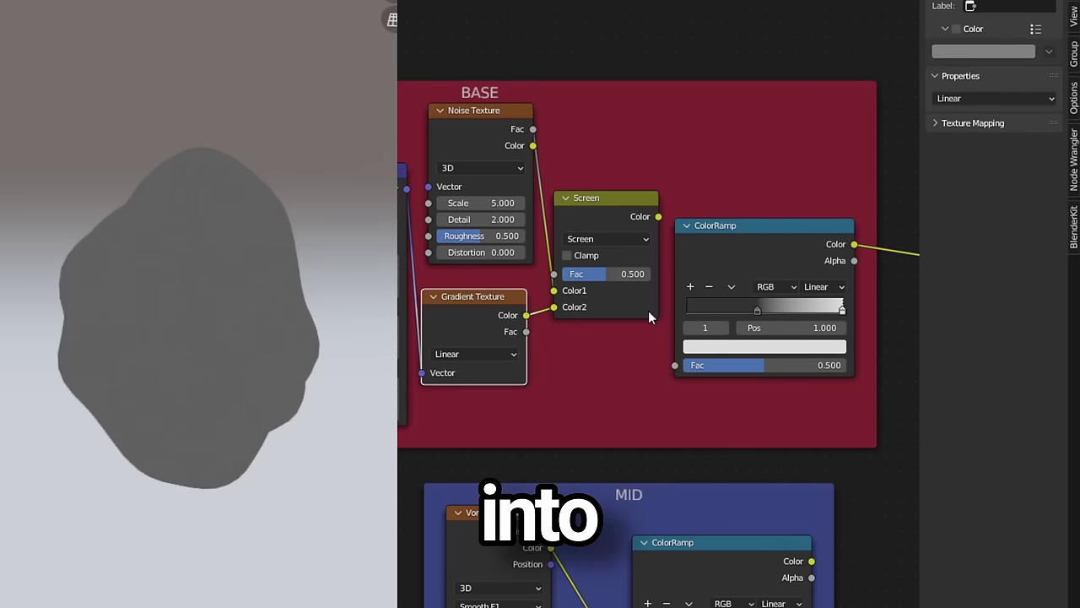
left_click_drag(722, 353, 722, 353)
mouse_move(757, 308)
left_mouse_down()
mouse_move(744, 309)
mouse_move(757, 309)
left_mouse_up()
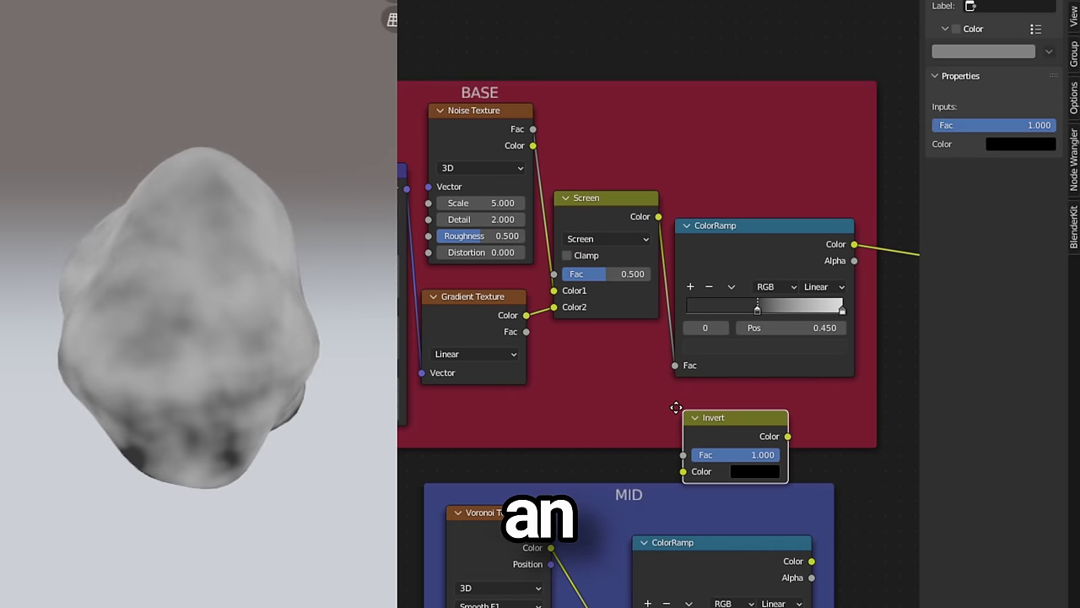
Step: Insert an Invert node before Screen's Color2 and change the ColorRamp's dark stop to a brighter green
left_click(541, 295)
middle_click_drag(730, 359, 489, 336)
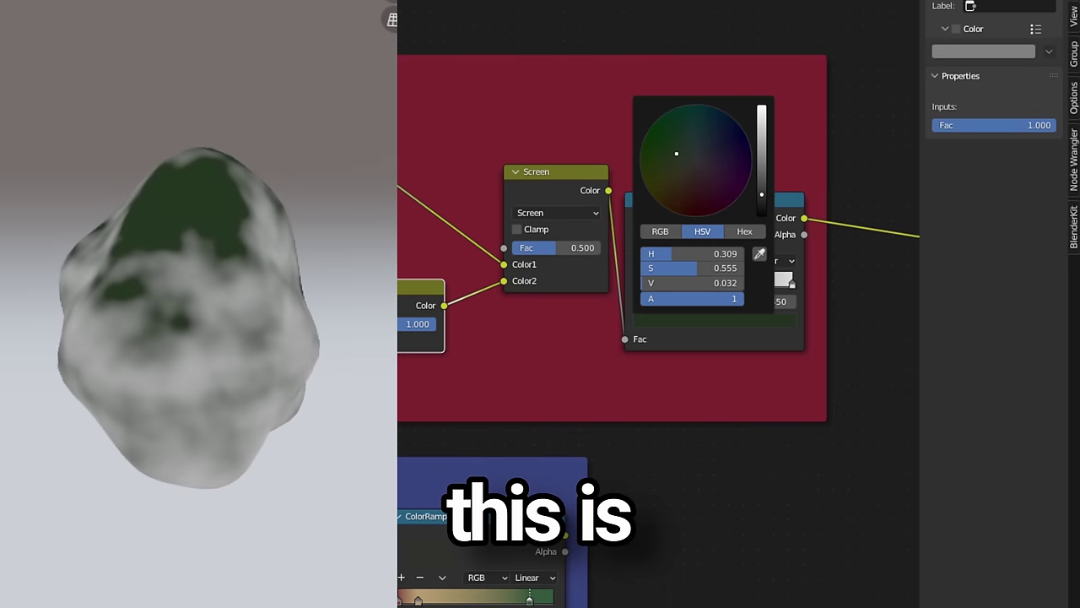
left_click_drag(761, 194, 761, 157)
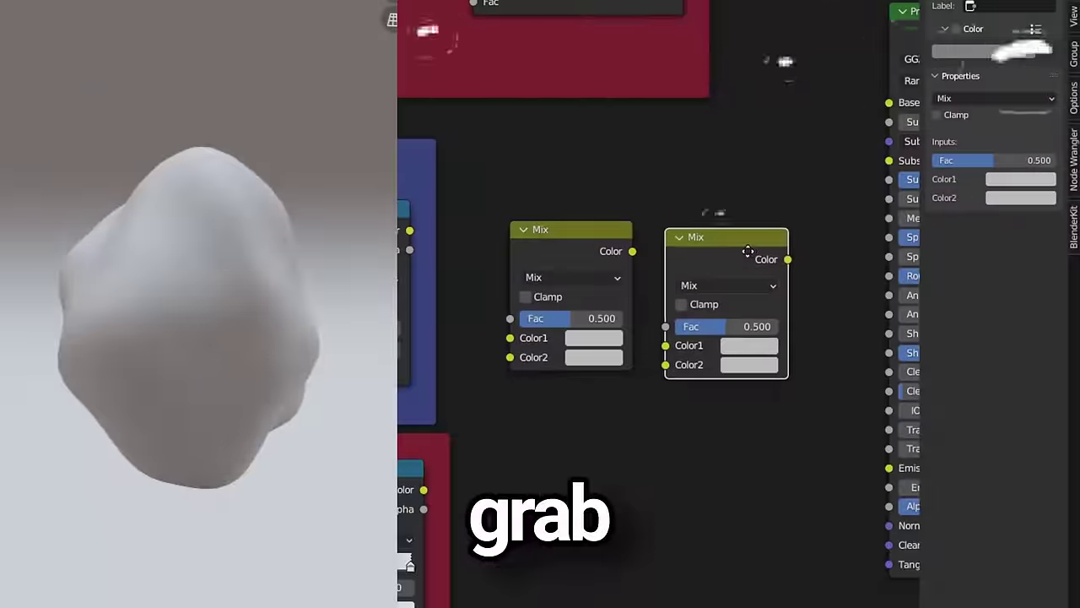
Step: Set the first Mix node to Overlay and connect the BASE layer's ColorRamp to its Color1
left_click(582, 276)
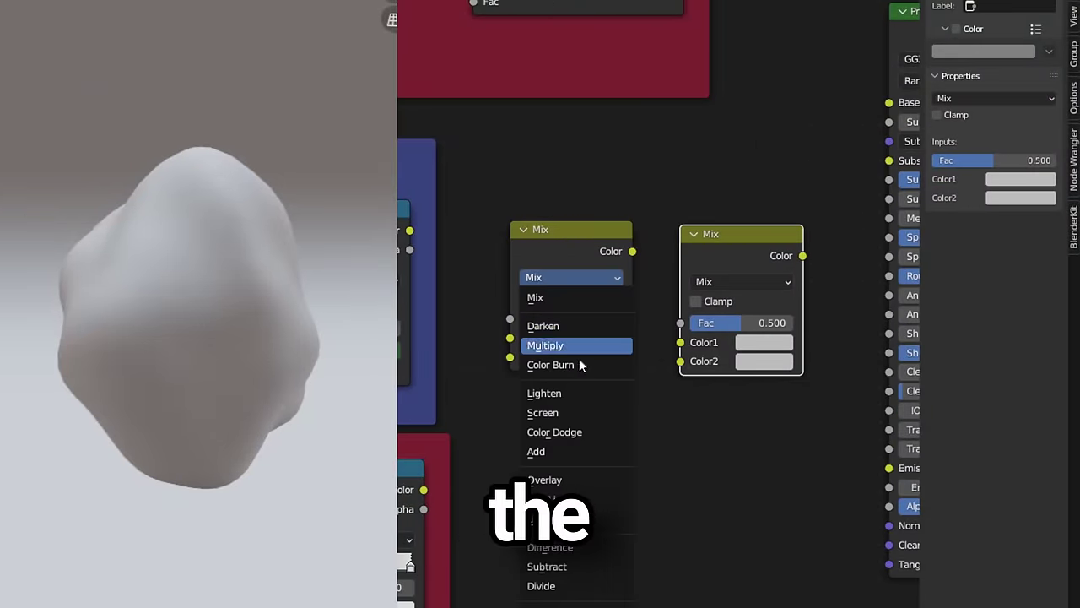
left_click(553, 481)
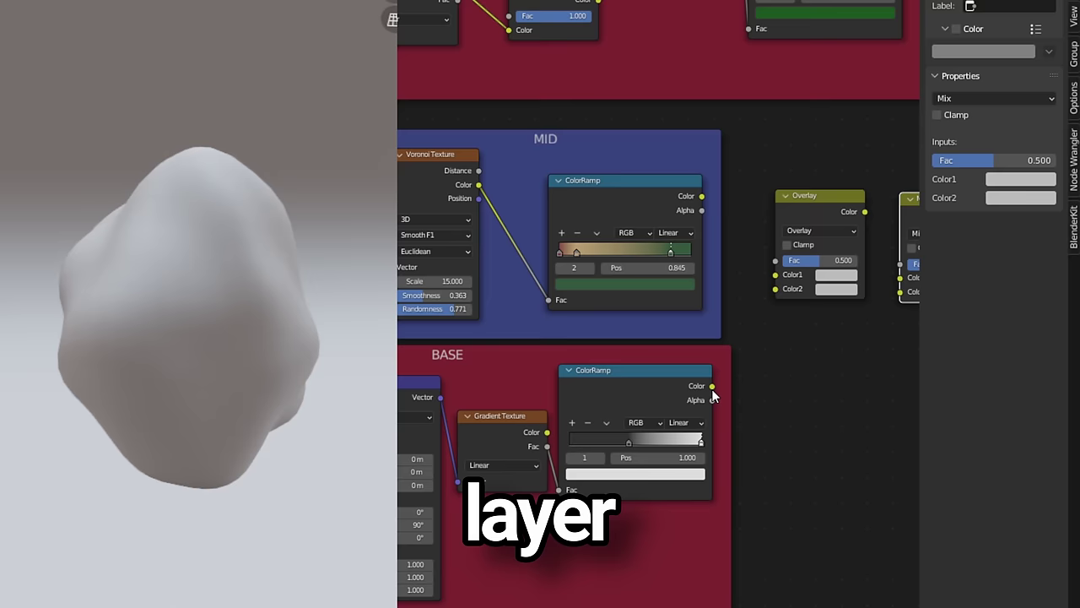
left_click_drag(712, 386, 726, 386)
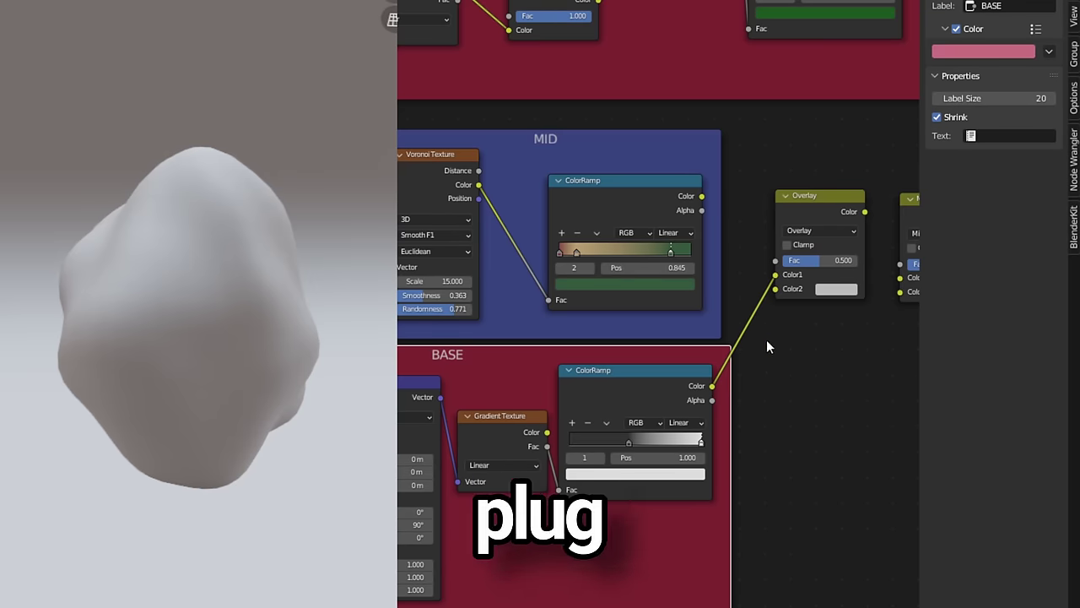
Step: Connect the MID layer's ColorRamp to the Overlay node's Color2 and preview the Overlay output on the rock
middle_click_drag(766, 341, 653, 350)
left_click_drag(602, 213, 621, 198)
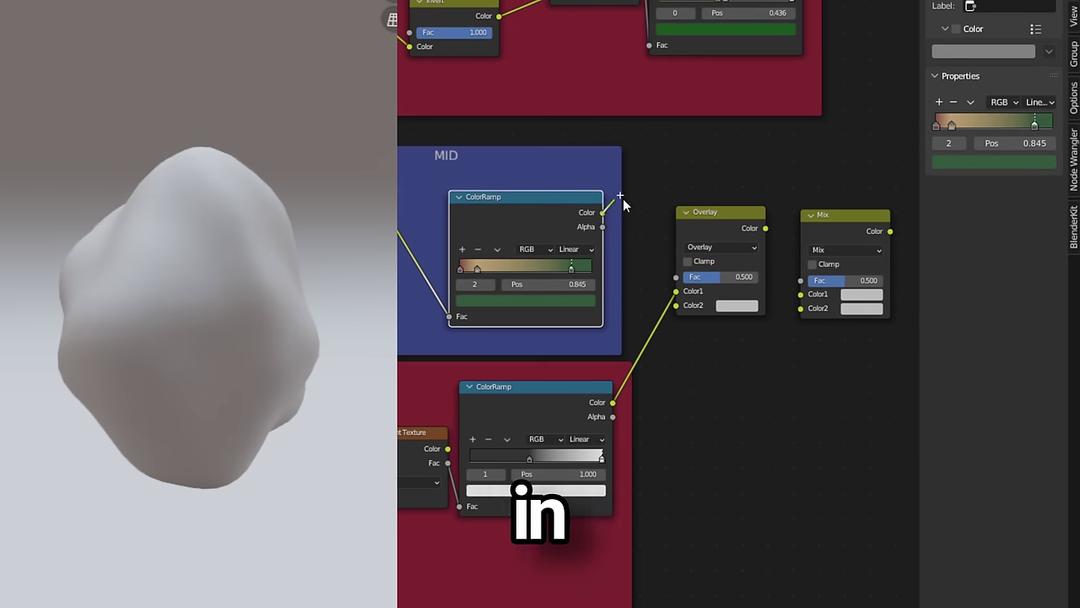
left_click_drag(646, 300, 730, 289)
left_click(739, 226, "ctrl+shift")
Step: Set the first Overlay node's Fac to 0.825 and switch the second Mix node to Overlay
scroll(740, 226, "up", 2)
middle_click_drag(888, 257, 802, 275)
left_click(801, 275)
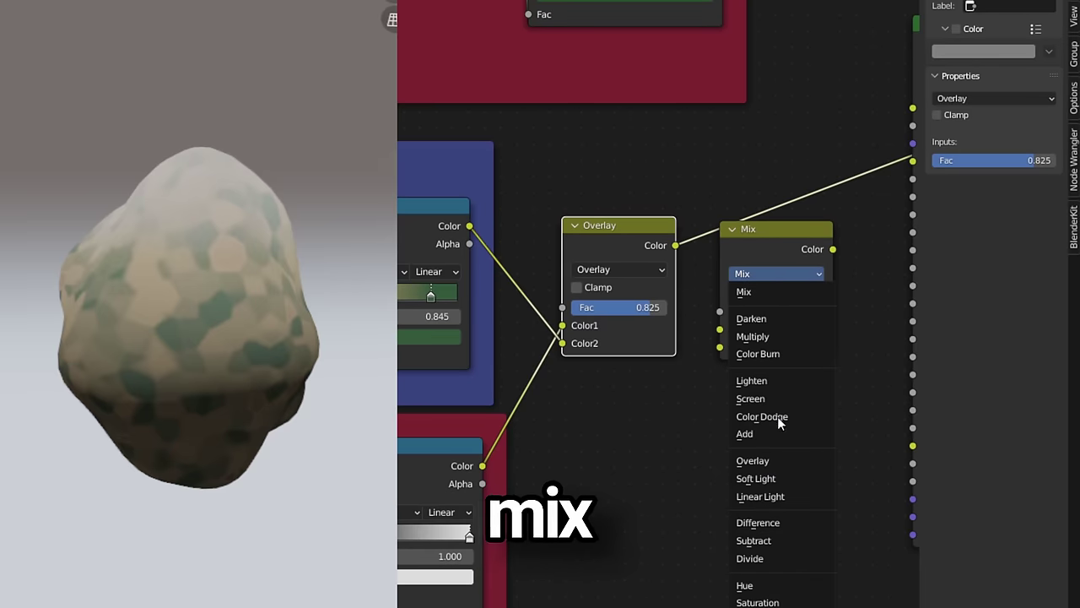
left_click(764, 460)
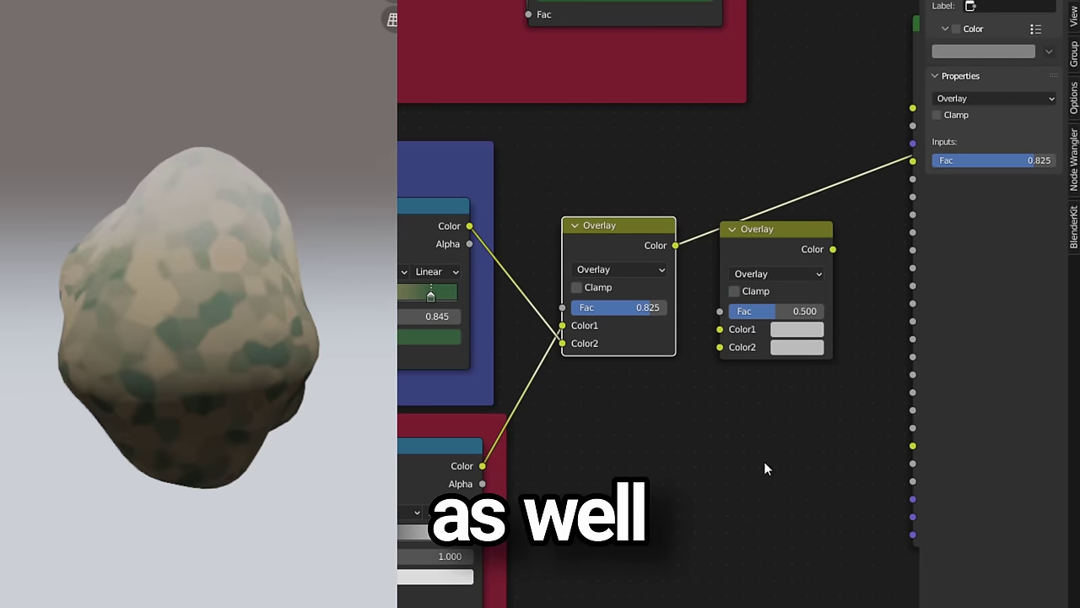
Step: Feed the first Overlay and the High layer's ColorRamp through the second Overlay into Base Color, setting the first Overlay's Fac to 0.583
middle_click_drag(764, 461, 596, 301)
left_click_drag(605, 272, 648, 356)
middle_click_drag(658, 228, 615, 357)
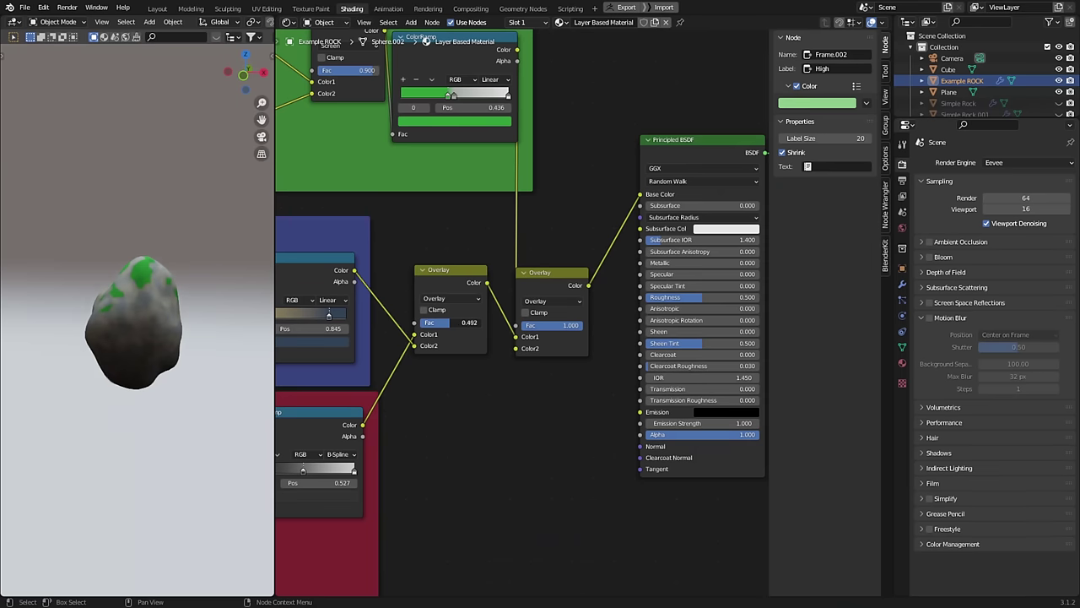
middle_click_drag(354, 421, 403, 422)
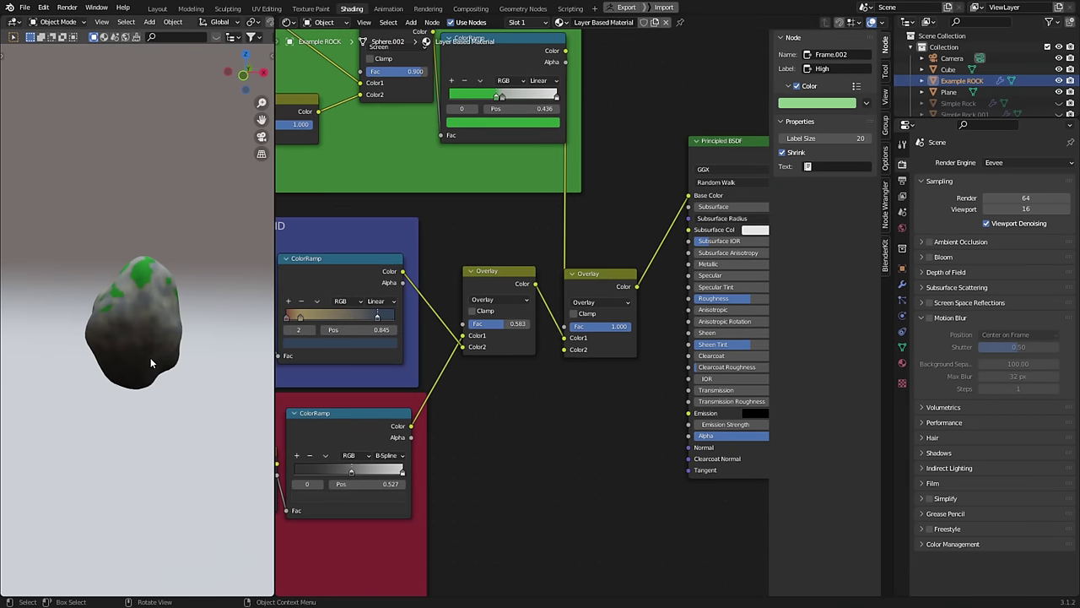
Step: Maximize the 3D viewport and rotate the rock freely with a trackball rotation
key("ctrl+space")
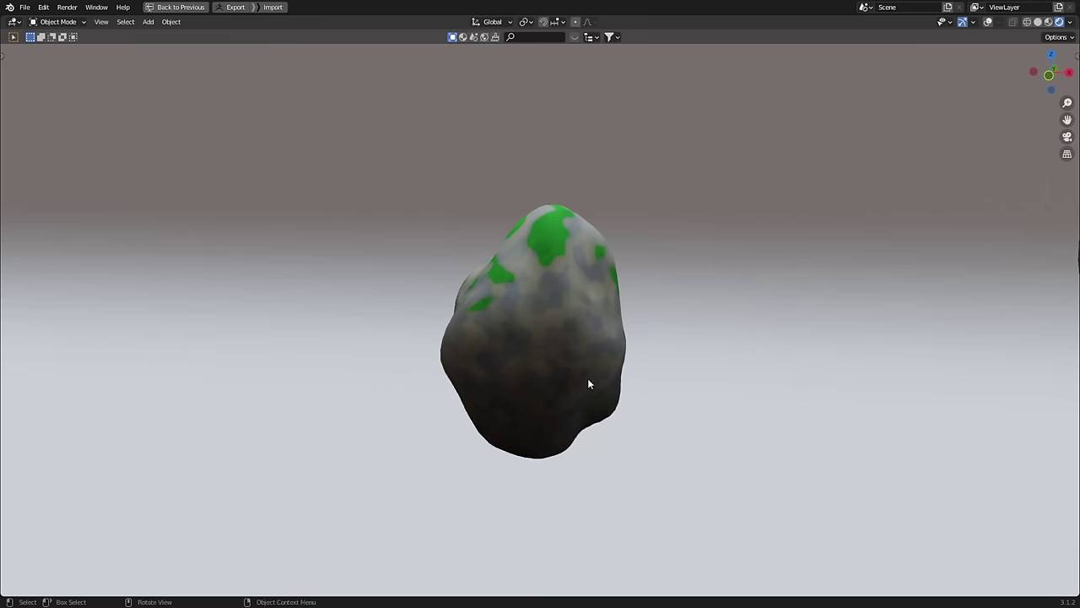
key("r")
key("r")
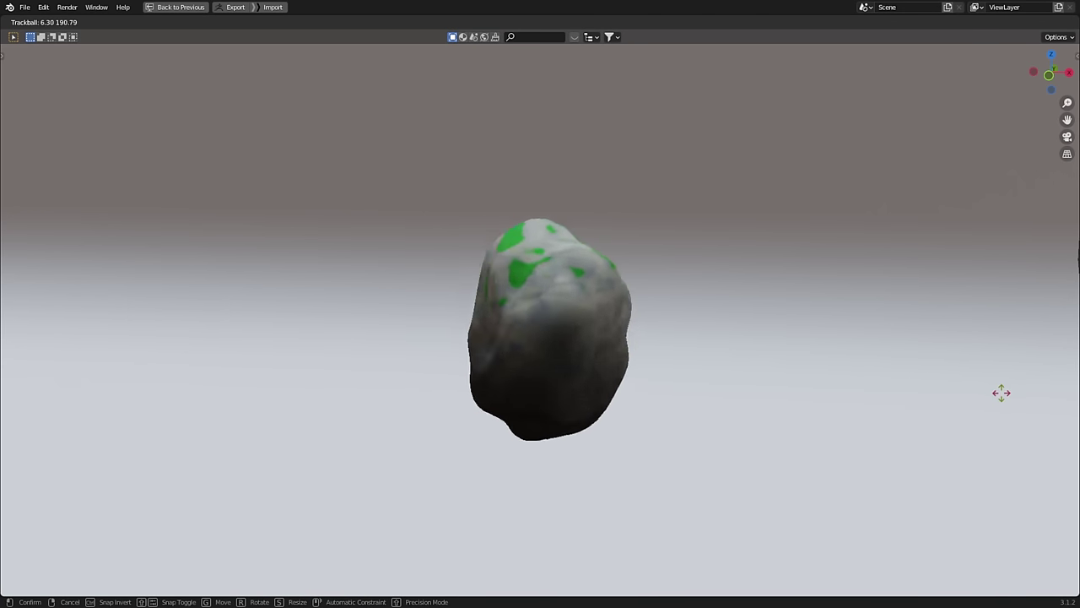